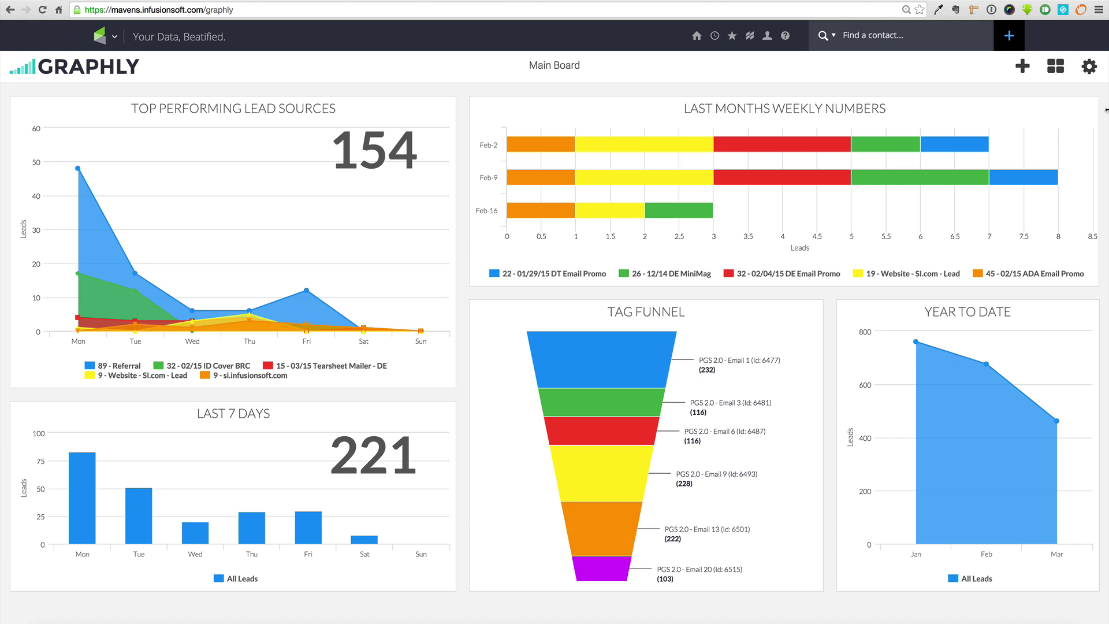
Hide and re-show the Tearsheet Mailer, 89 - Referral and ID Cover BRC series in the leads chart
{"action": "mouse_move", "coordinate": [117, 250]}
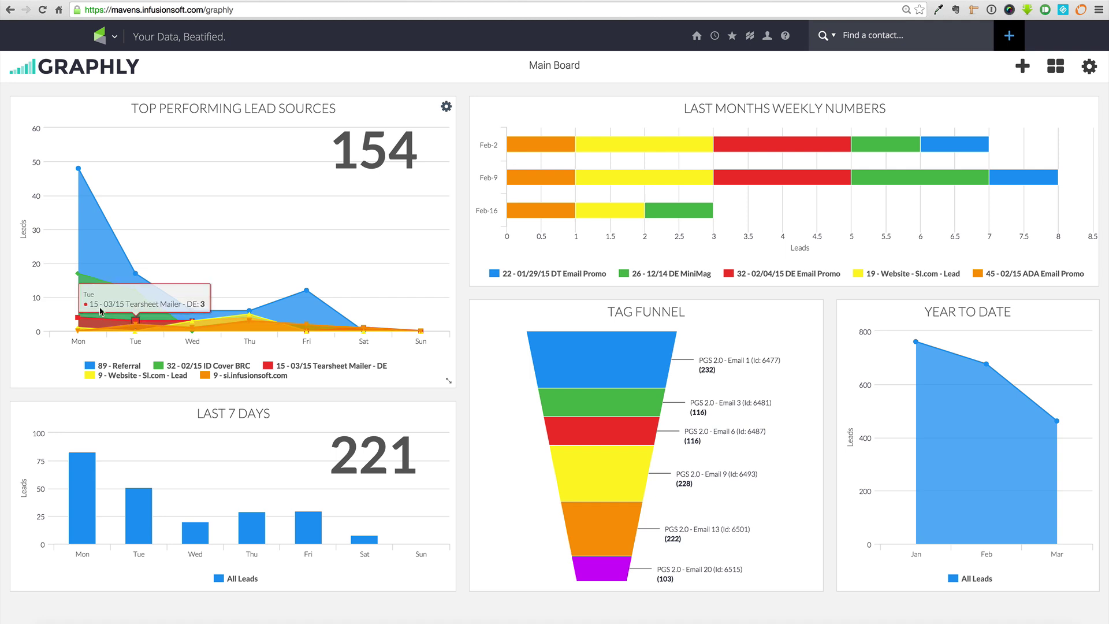
{"action": "mouse_move", "coordinate": [77, 278]}
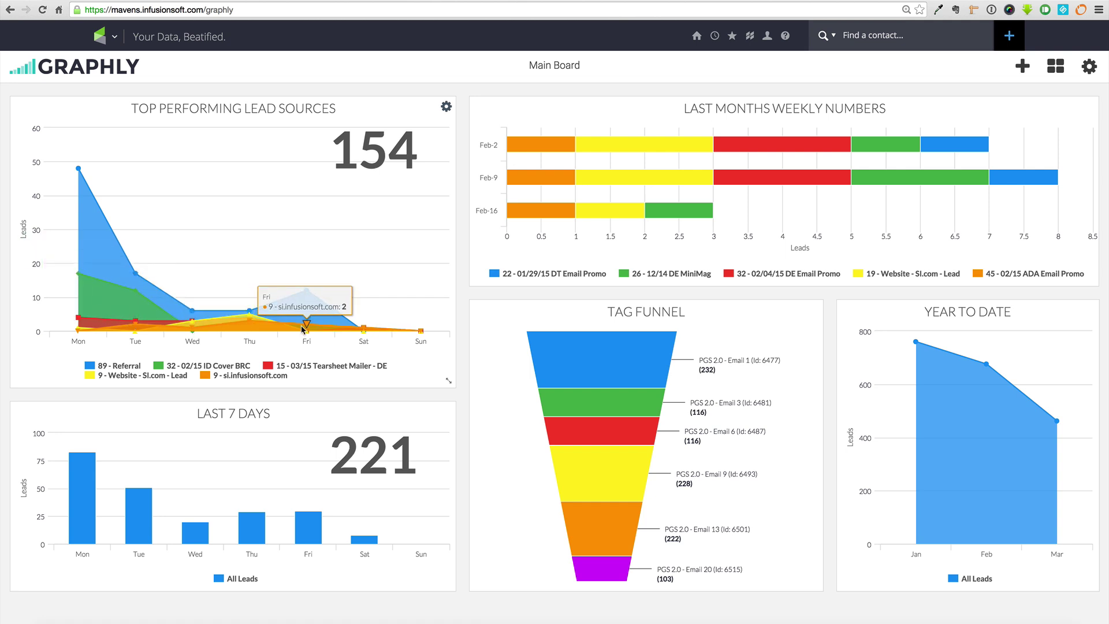
{"action": "left_click", "coordinate": [269, 368]}
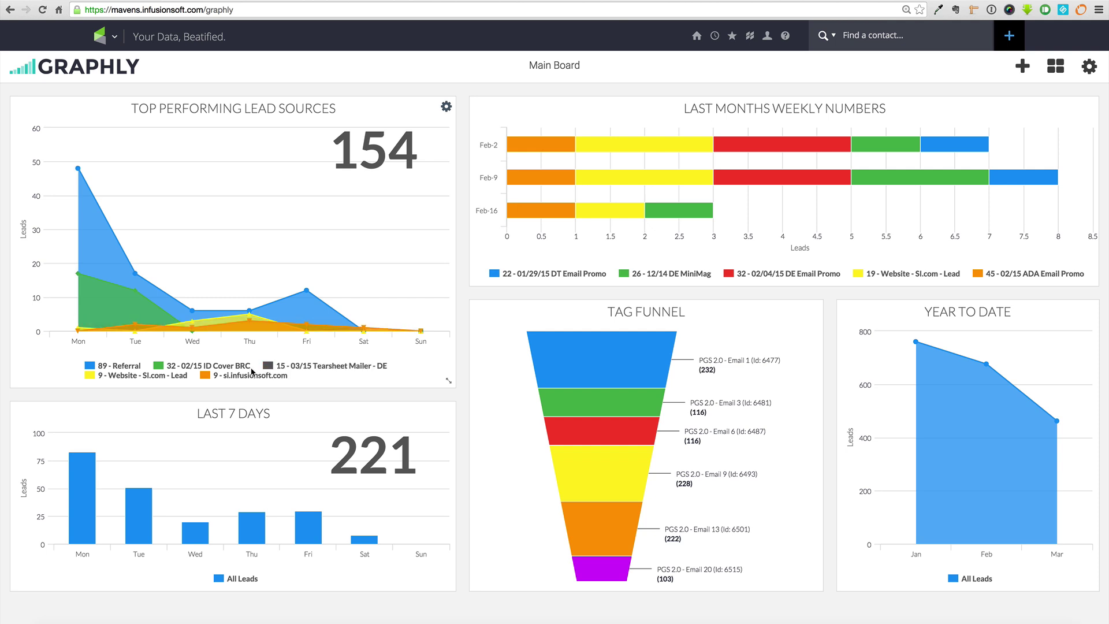
{"action": "left_click", "coordinate": [132, 370]}
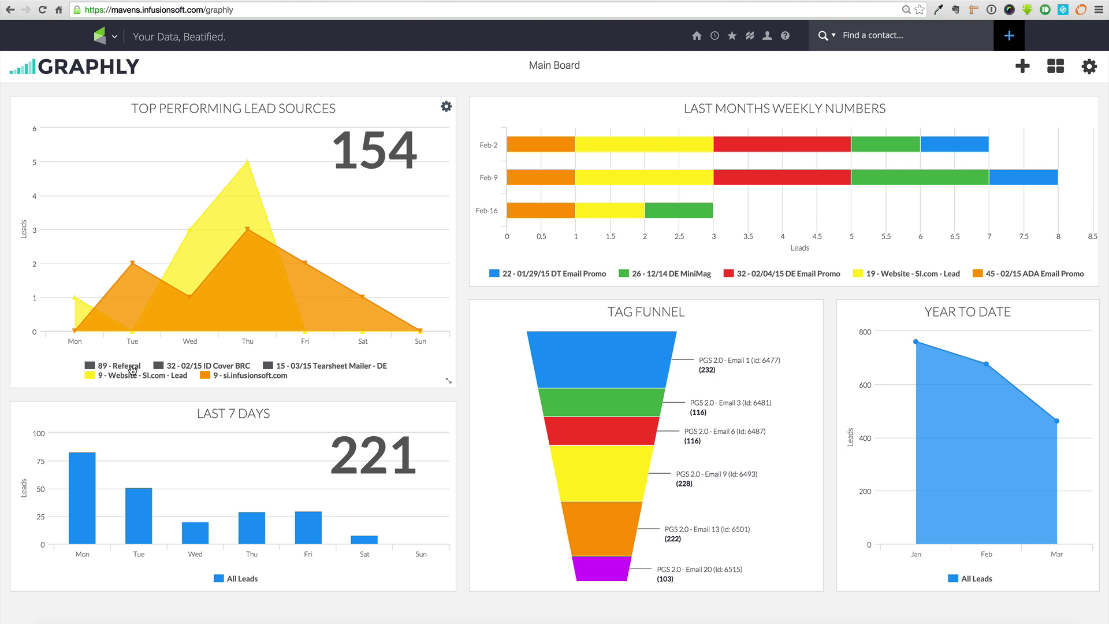
{"action": "left_click", "coordinate": [198, 370]}
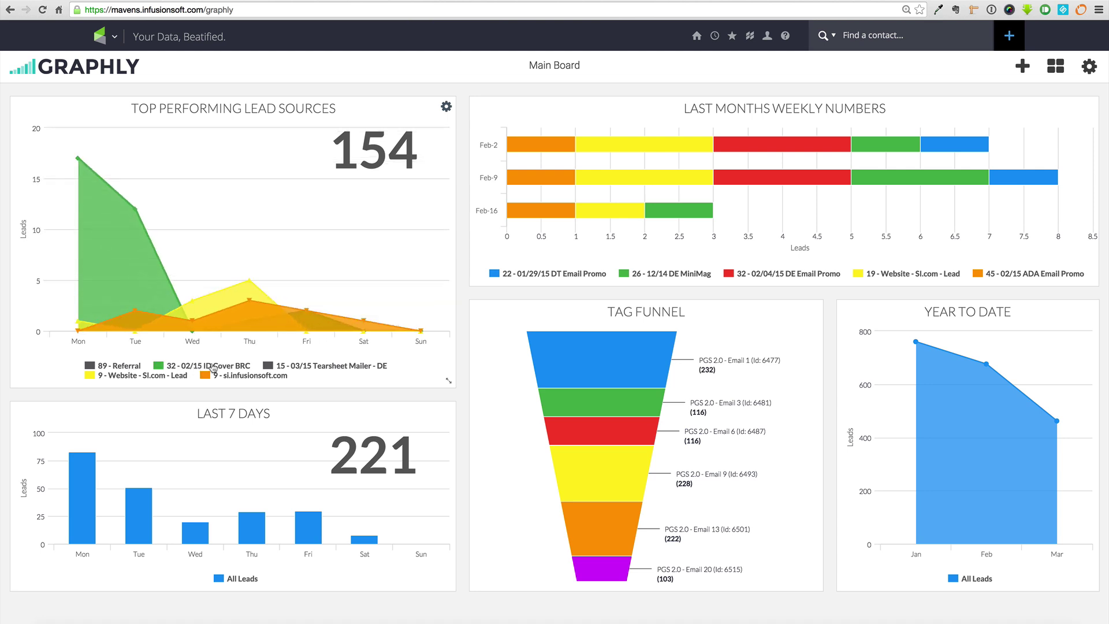
{"action": "left_click", "coordinate": [286, 366]}
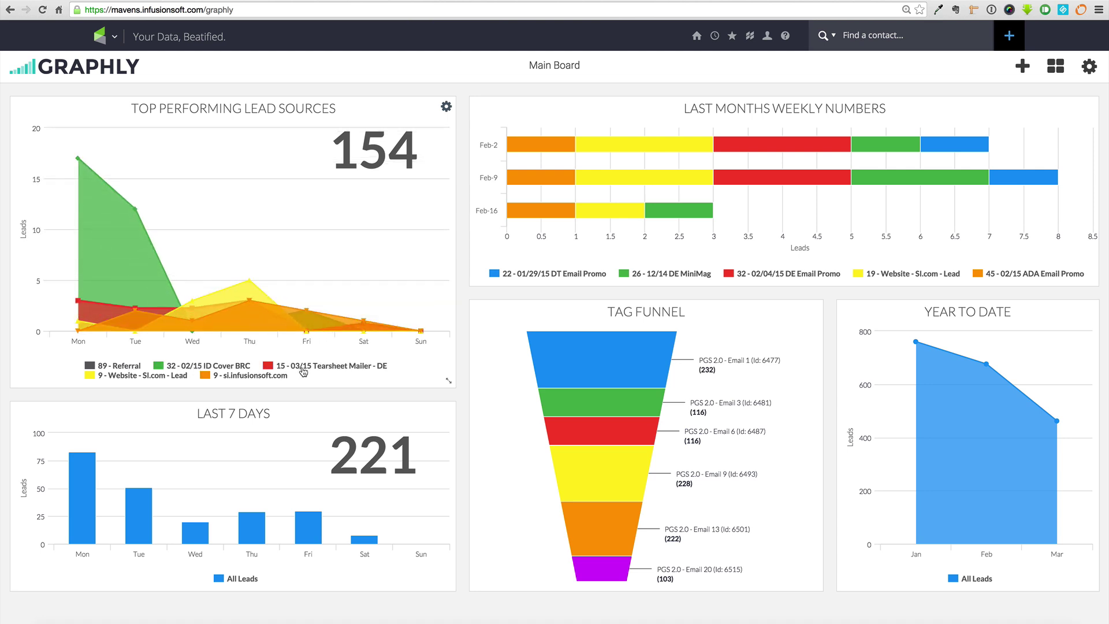
{"action": "left_click", "coordinate": [120, 368]}
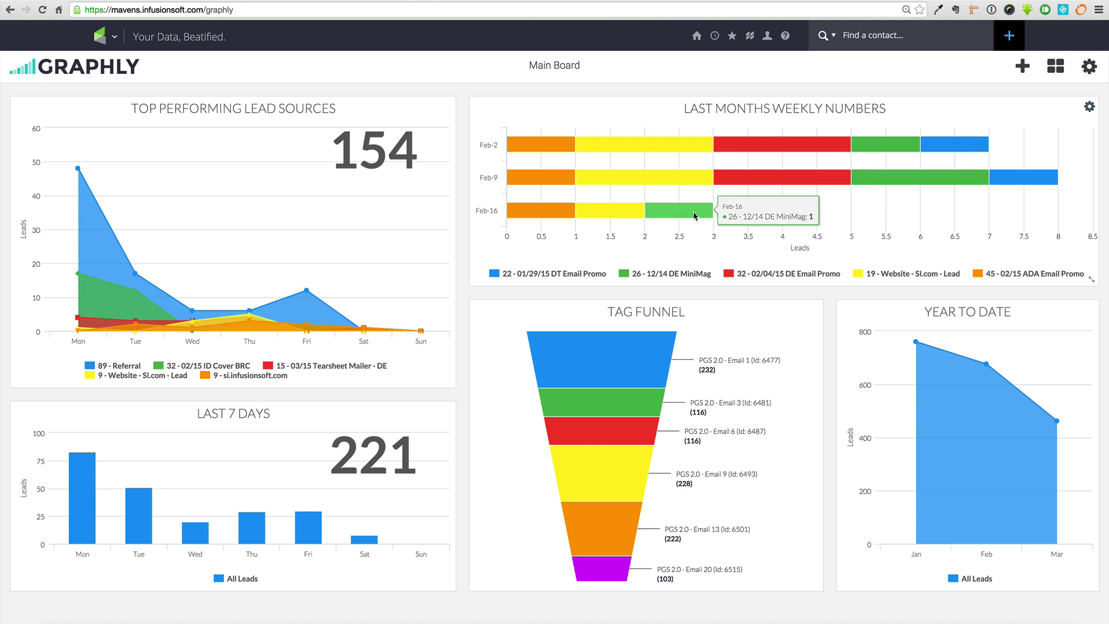
Hide and restore the 12/14 DE MiniMag and Website - SI.com - Lead weekly bars
{"action": "left_click", "coordinate": [658, 275]}
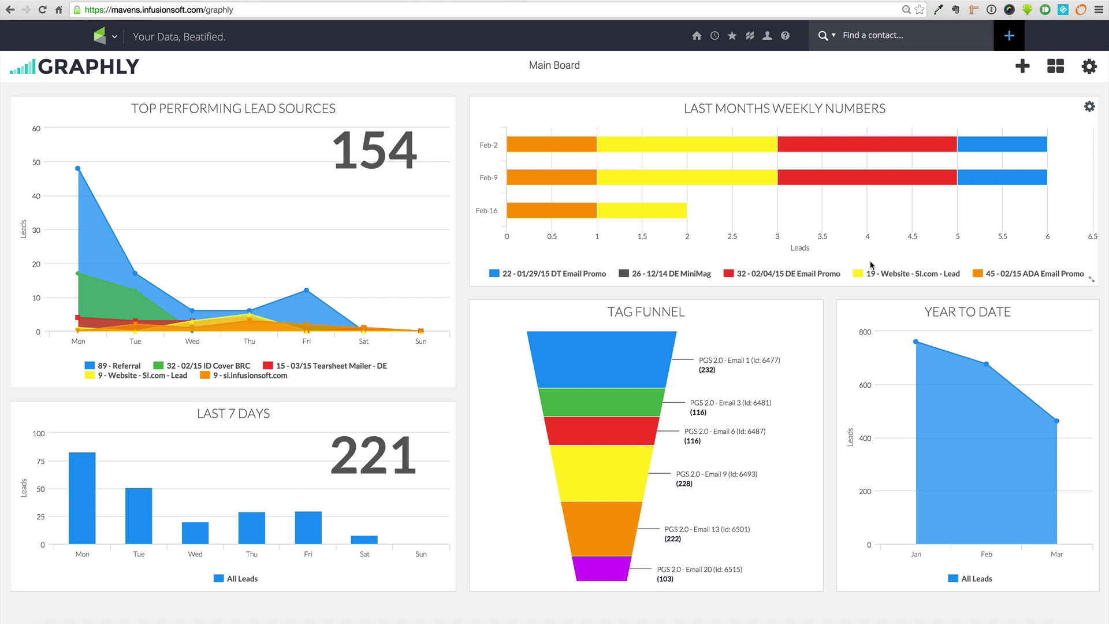
{"action": "left_click", "coordinate": [883, 275]}
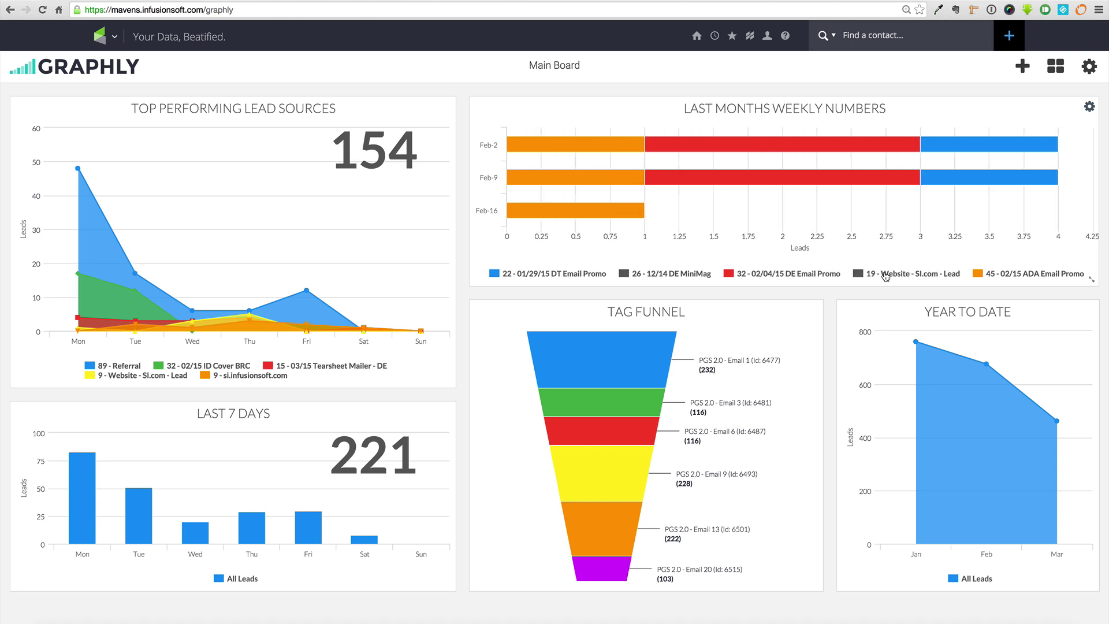
{"action": "left_click", "coordinate": [885, 275]}
{"action": "left_click", "coordinate": [677, 277]}
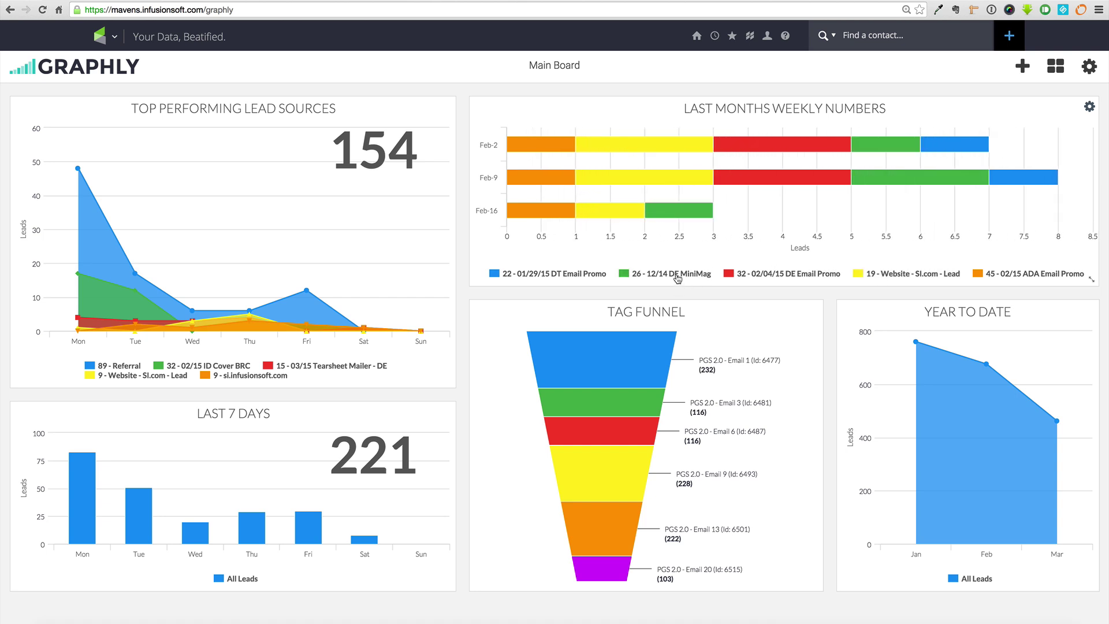
Move Email 9 above Email 6 and Email 20 above Email 13, set 60 days ago, and save
{"action": "scroll", "coordinate": [450, 324], "scroll_direction": "down", "scroll_amount": 2}
{"action": "mouse_move", "coordinate": [297, 484]}
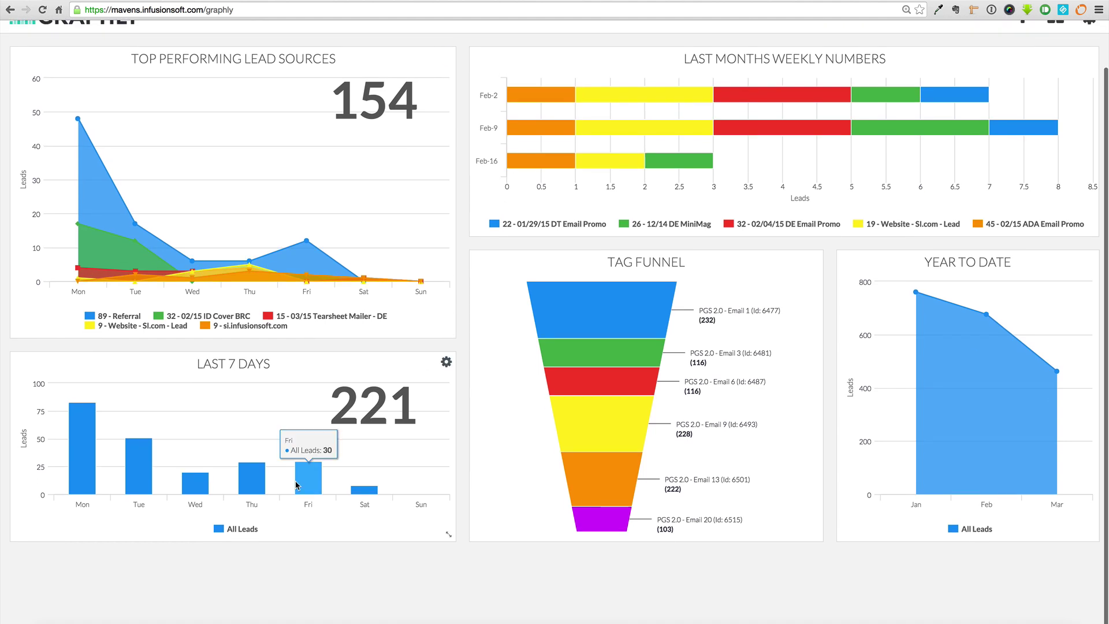
{"action": "mouse_move", "coordinate": [137, 475]}
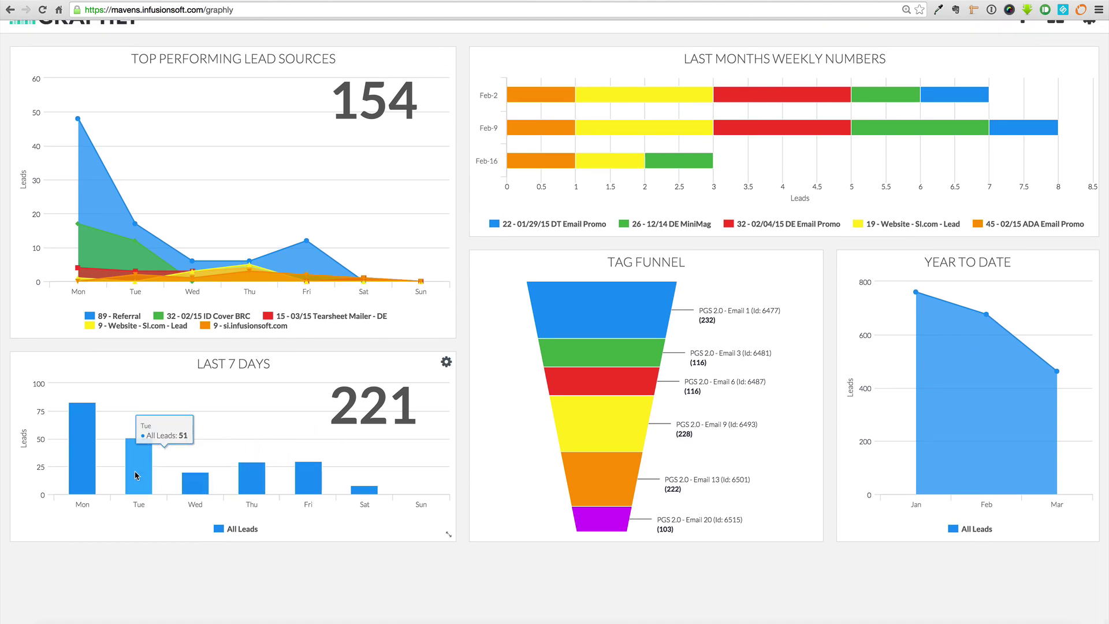
{"action": "mouse_move", "coordinate": [572, 297]}
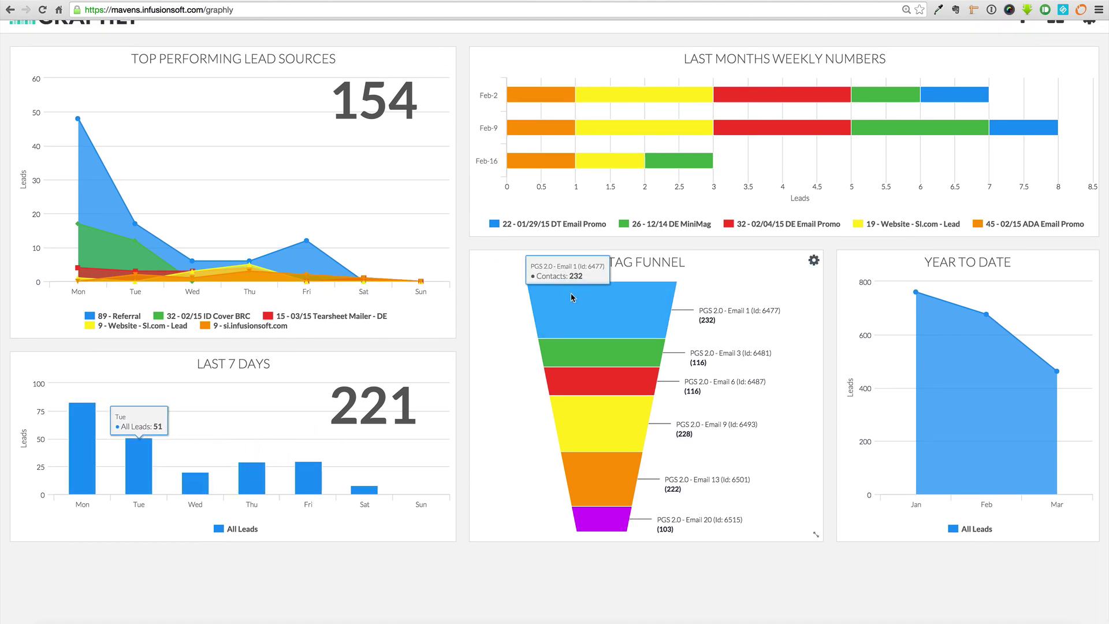
{"action": "left_click", "coordinate": [814, 263]}
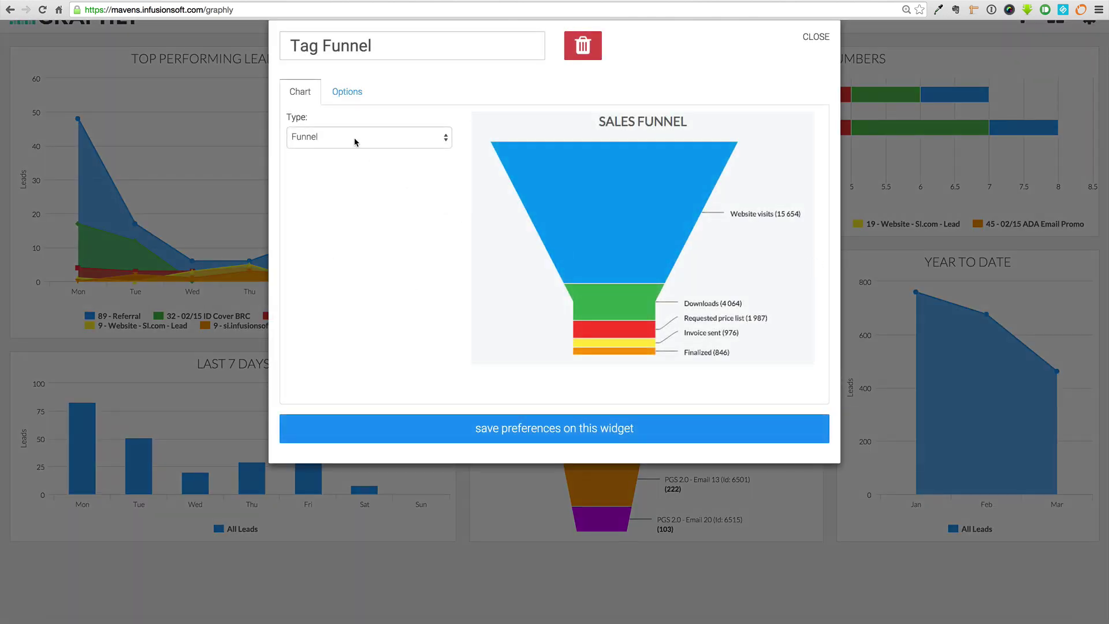
{"action": "left_click", "coordinate": [346, 94]}
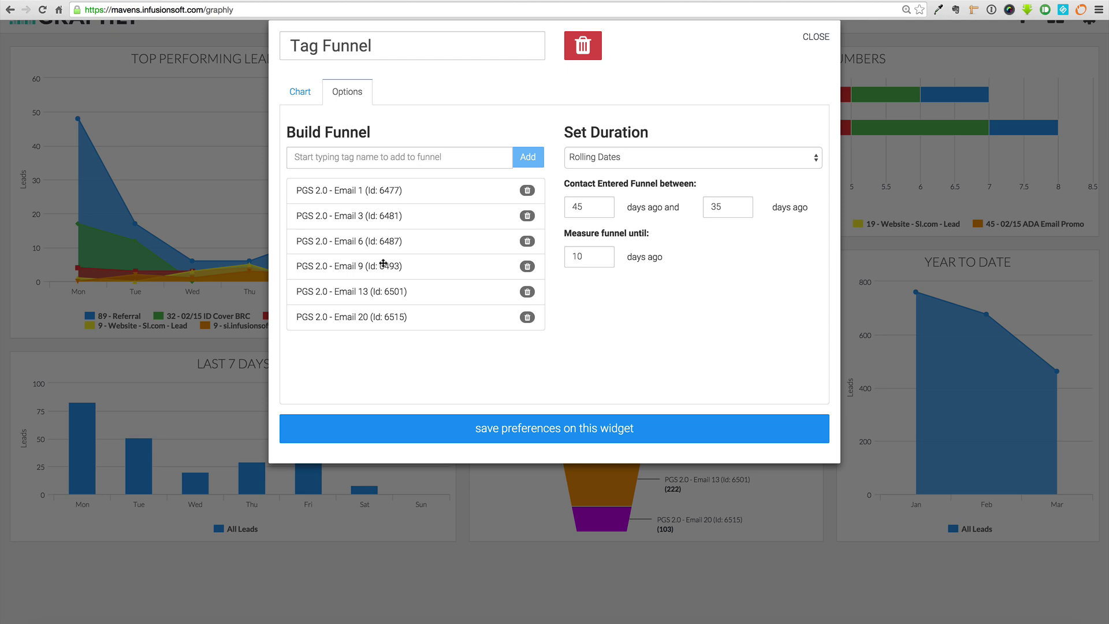
{"action": "left_click_drag", "start_coordinate": [383, 264], "coordinate": [383, 238]}
{"action": "left_click_drag", "start_coordinate": [381, 316], "coordinate": [381, 290]}
{"action": "left_click_drag", "start_coordinate": [591, 207], "coordinate": [550, 204]}
{"action": "type", "text": "60"}
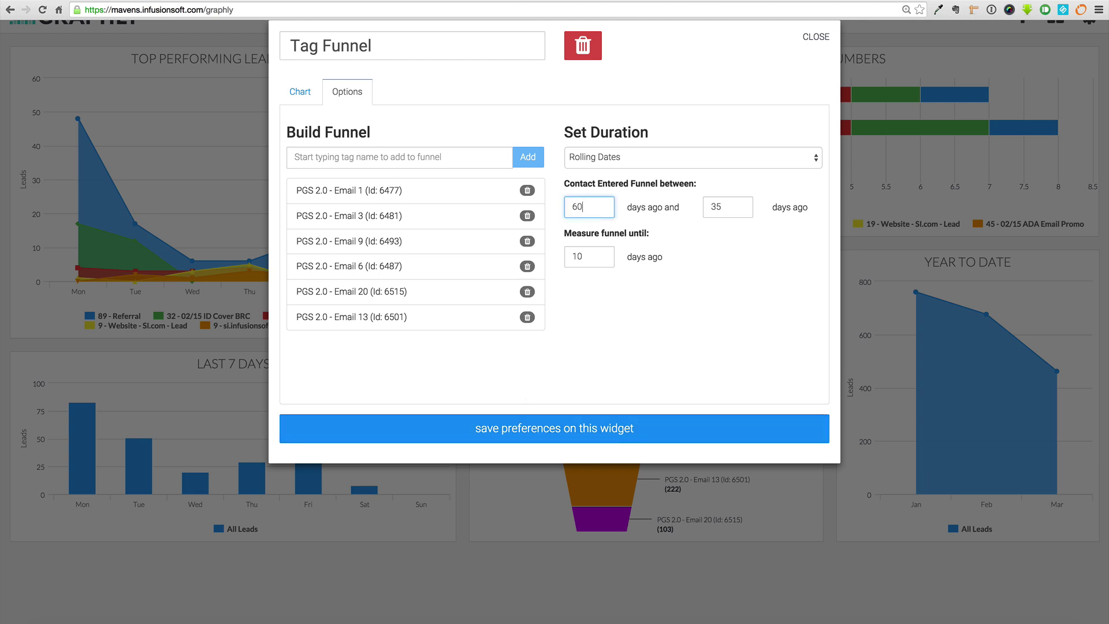
{"action": "left_click", "coordinate": [547, 428]}
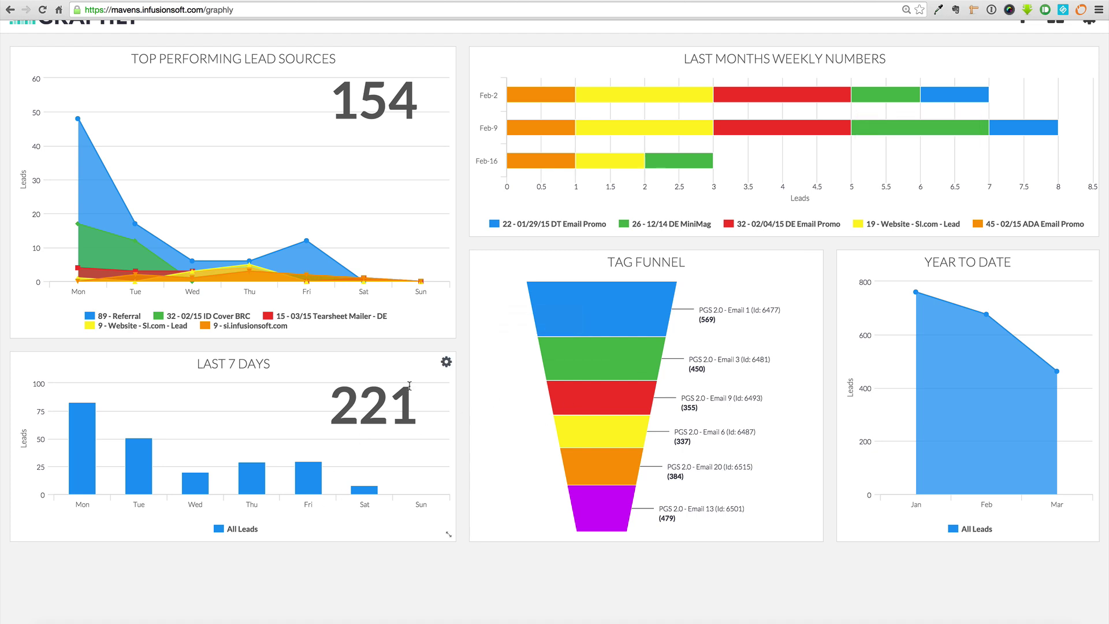
Switch Last 7 Days to an unstacked Line chart and save, then glance at the board options
{"action": "left_click", "coordinate": [446, 362]}
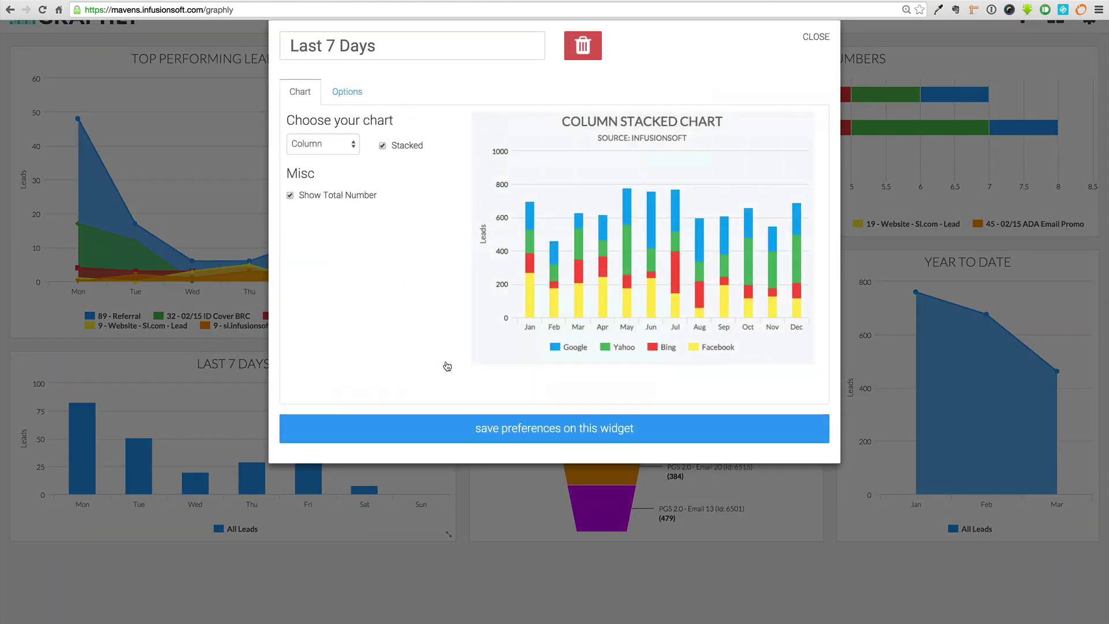
{"action": "left_click", "coordinate": [349, 145]}
{"action": "left_click", "coordinate": [327, 122]}
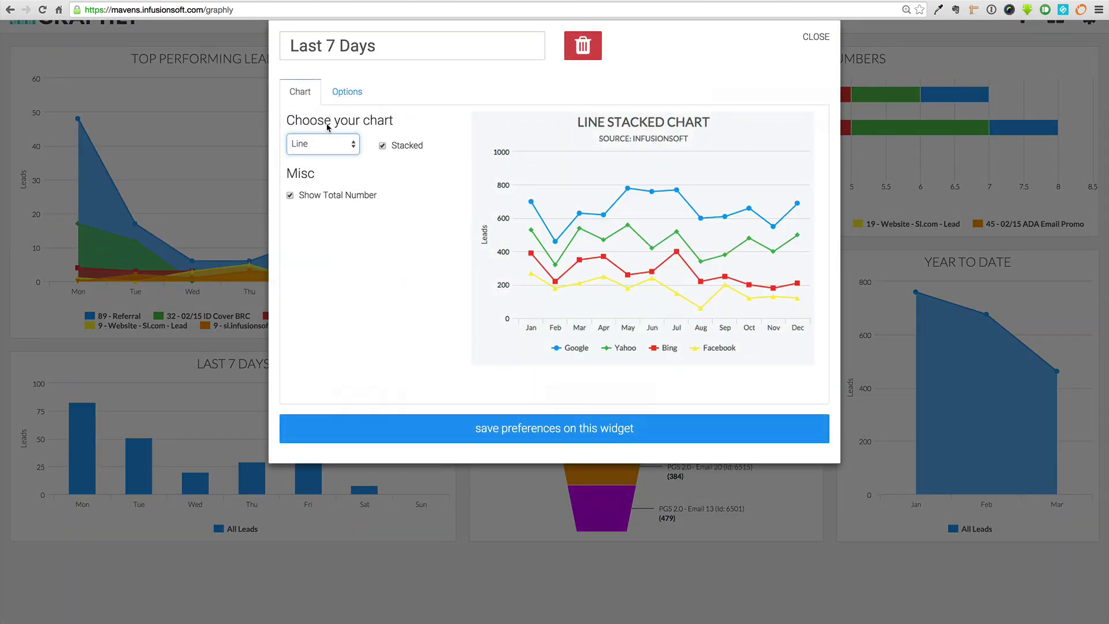
{"action": "left_click", "coordinate": [382, 146]}
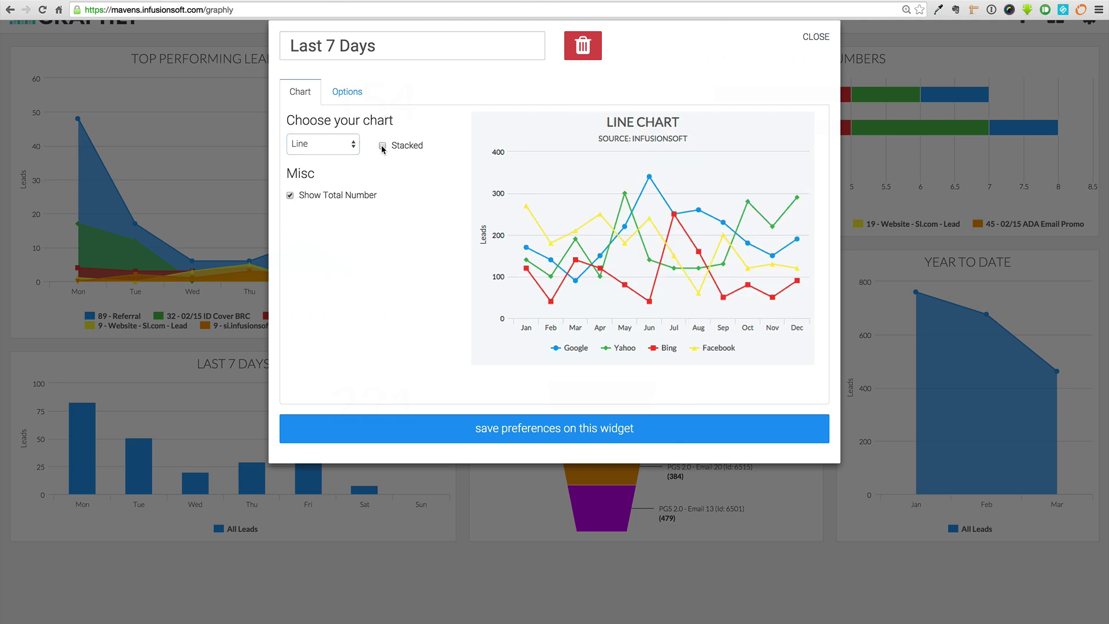
{"action": "left_click", "coordinate": [462, 429]}
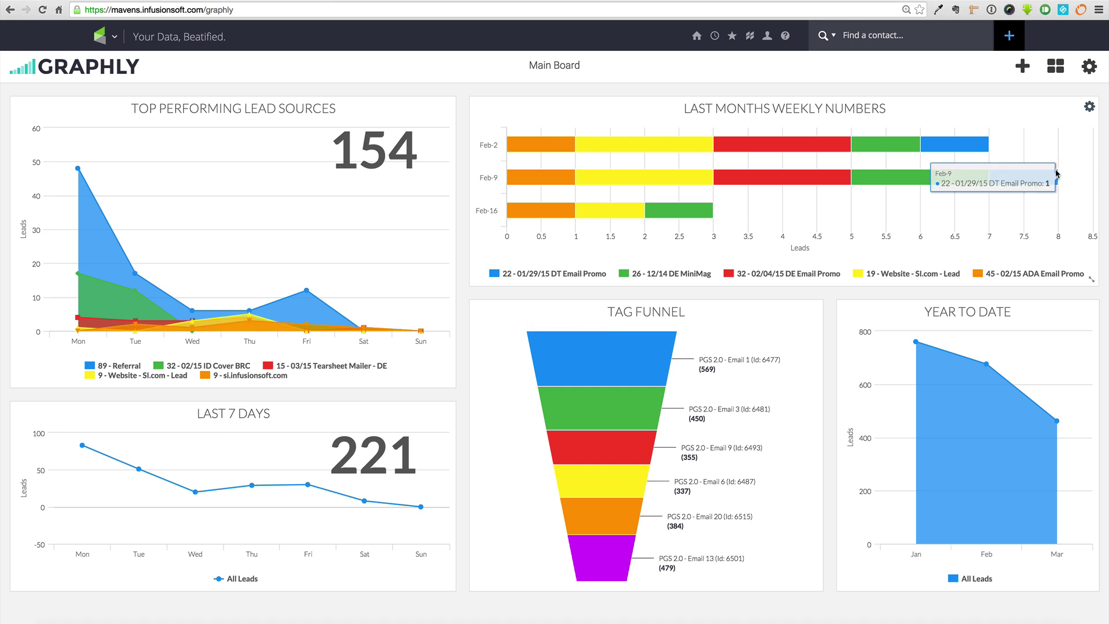
{"action": "left_click", "coordinate": [1089, 68]}
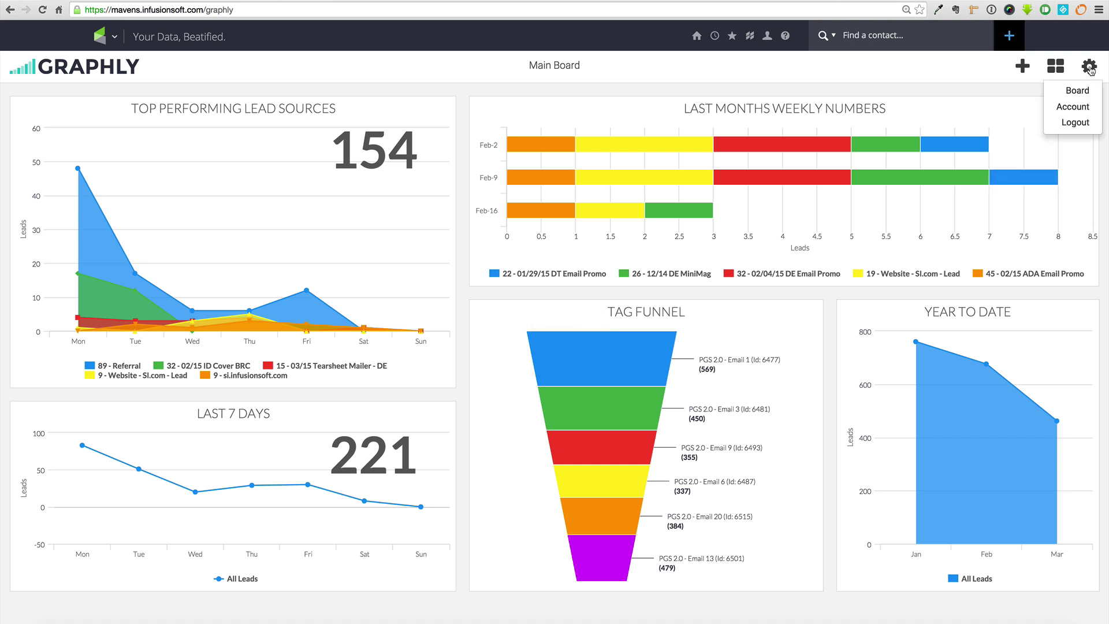
{"action": "left_click", "coordinate": [1083, 114]}
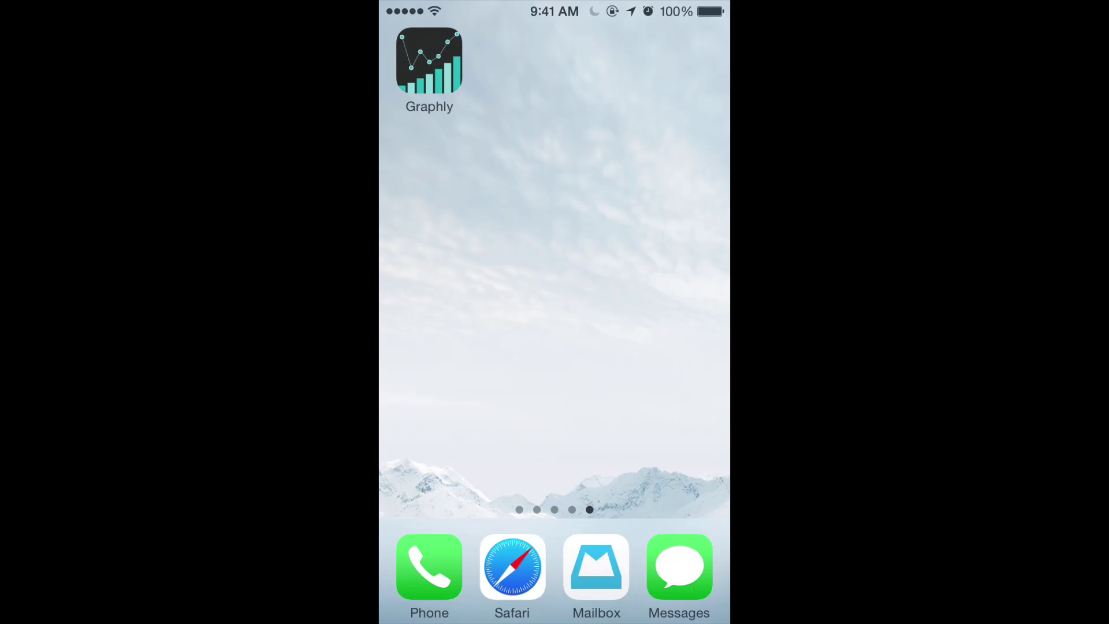
Launch Graphly on the iPhone, scroll down through every Main Board widget and back up, then go home
{"action": "left_click", "coordinate": [429, 61]}
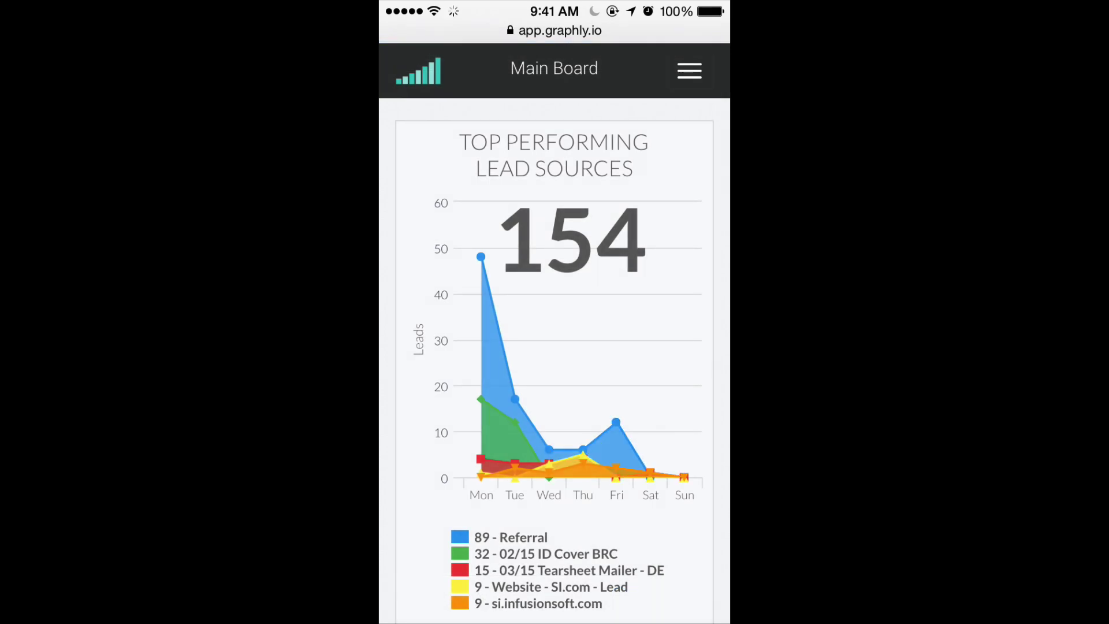
{"action": "scroll", "coordinate": [554, 312], "scroll_direction": "down", "scroll_amount": 5}
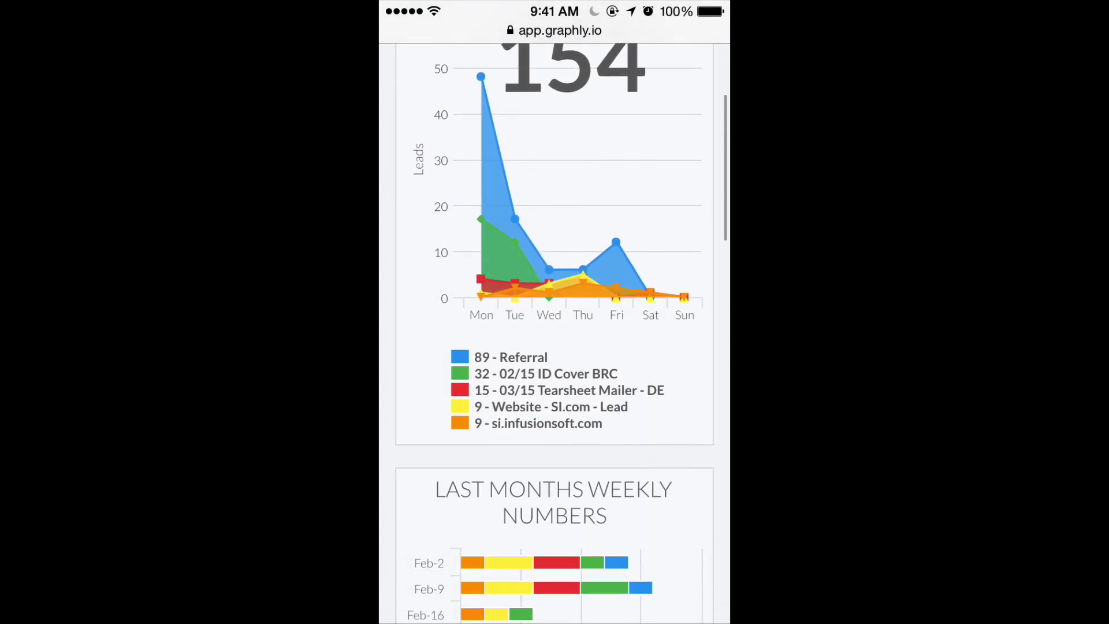
{"action": "scroll", "coordinate": [554, 312], "scroll_direction": "down", "scroll_amount": 3}
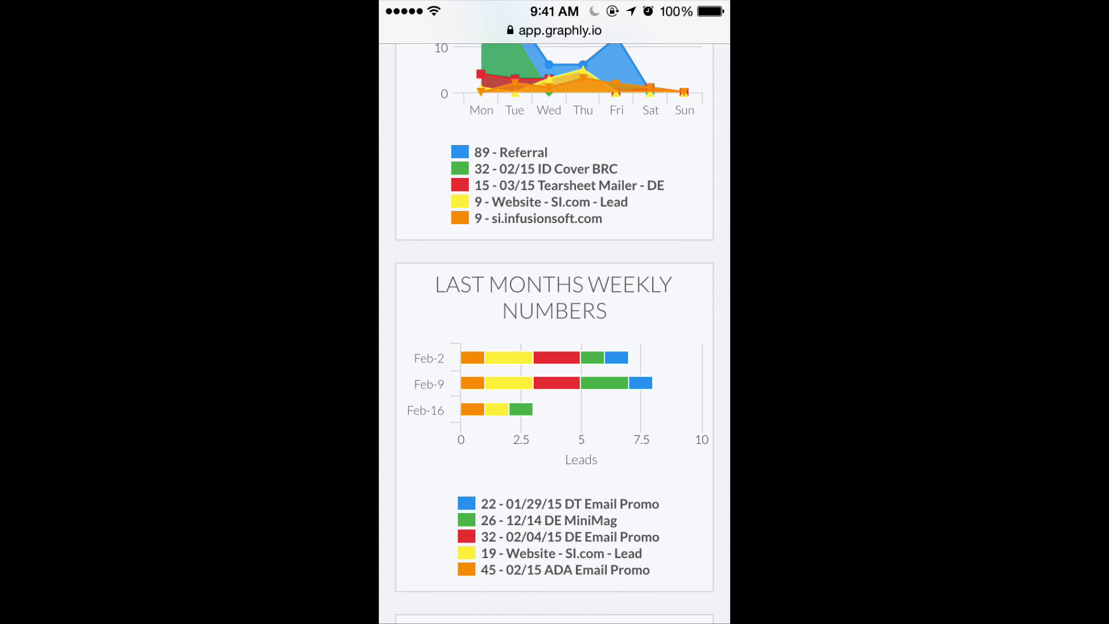
{"action": "scroll", "coordinate": [554, 331], "scroll_direction": "down", "scroll_amount": 6}
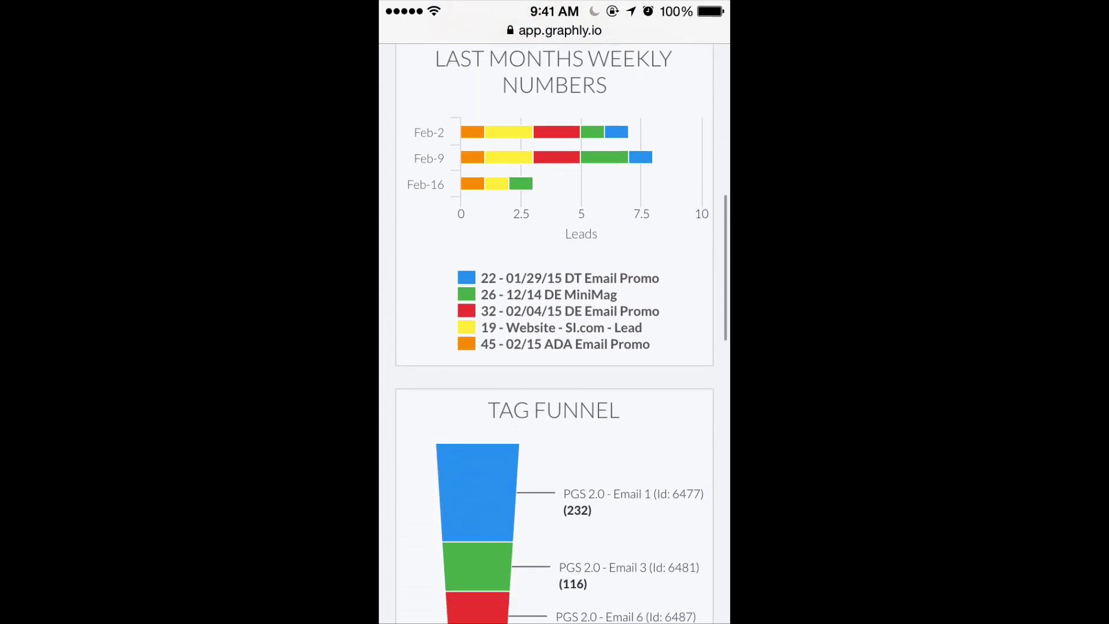
{"action": "scroll", "coordinate": [555, 331], "scroll_direction": "down", "scroll_amount": 7}
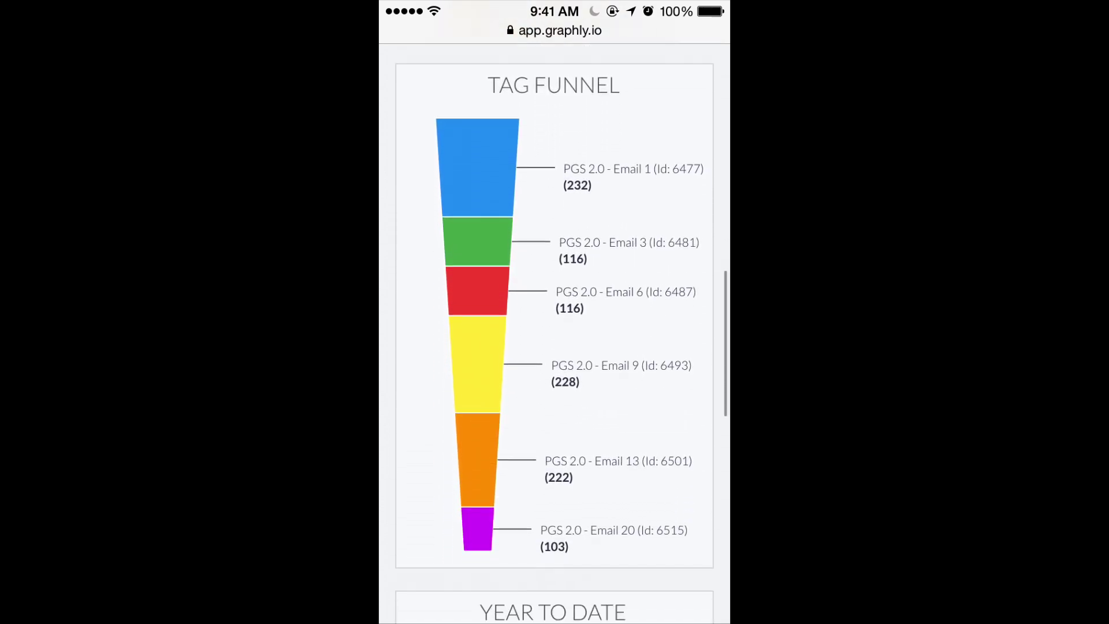
{"action": "scroll", "coordinate": [554, 331], "scroll_direction": "down", "scroll_amount": 6}
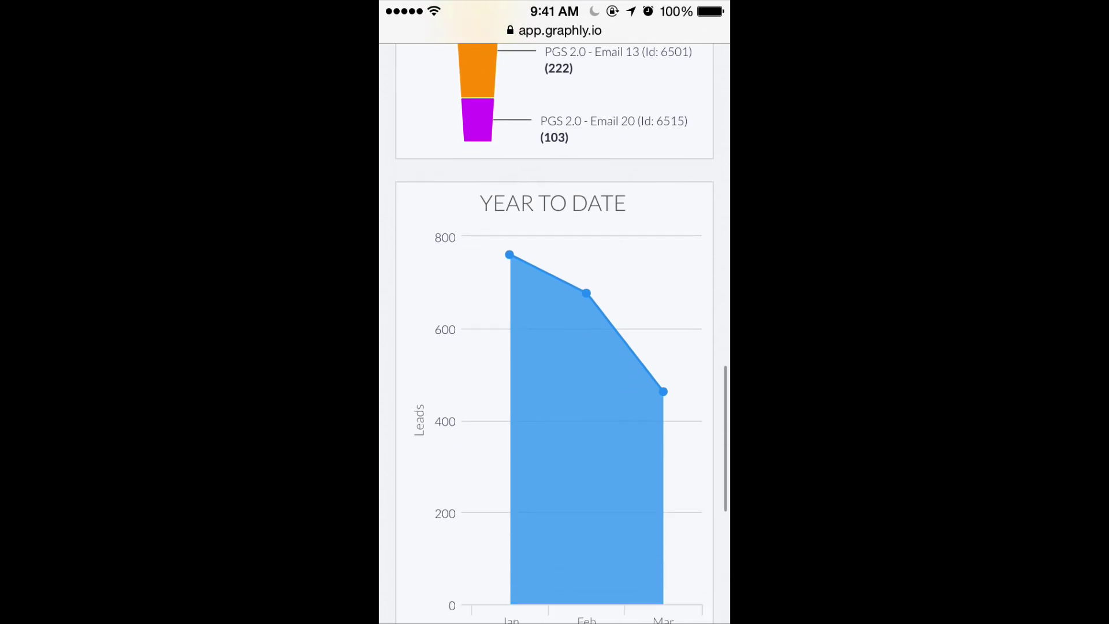
{"action": "scroll", "coordinate": [554, 331], "scroll_direction": "down", "scroll_amount": 8}
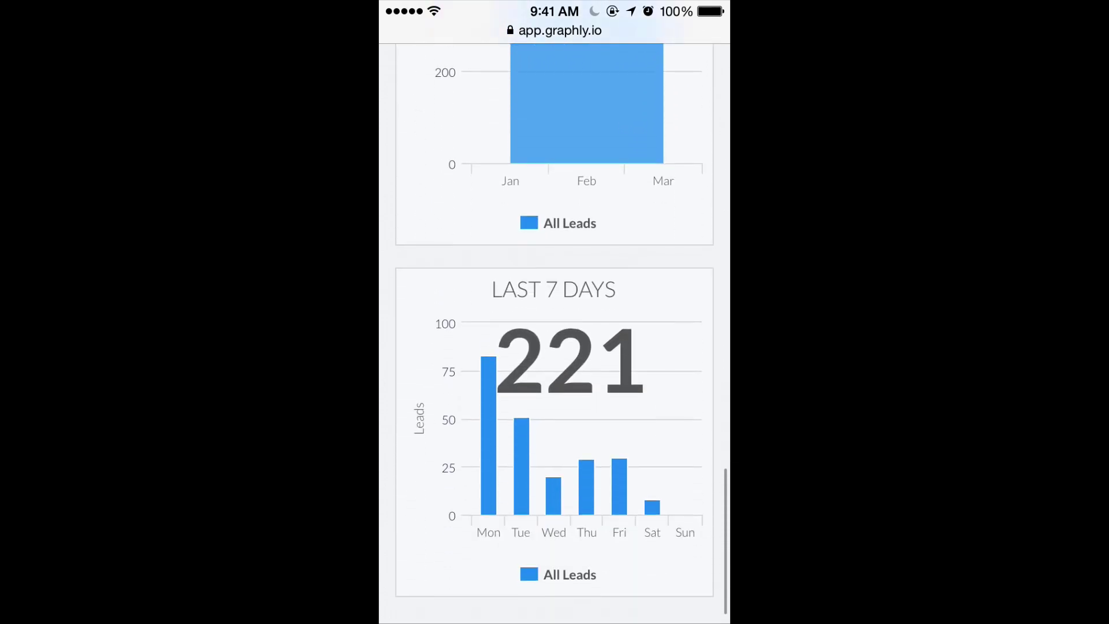
{"action": "scroll", "coordinate": [554, 331], "scroll_direction": "up", "scroll_amount": 15}
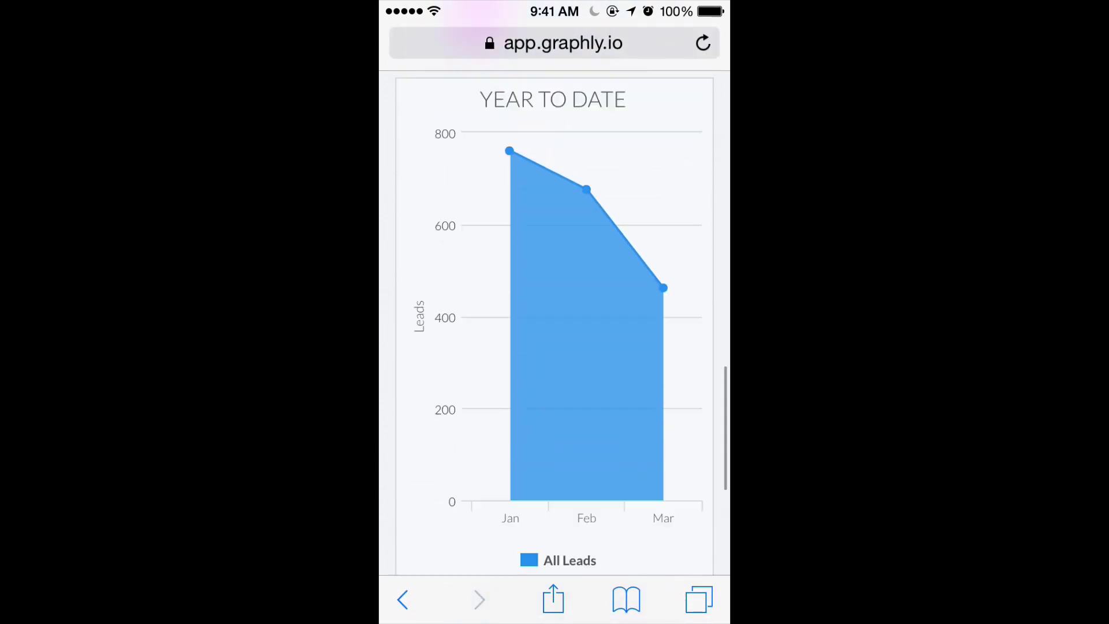
{"action": "scroll", "coordinate": [554, 331], "scroll_direction": "up", "scroll_amount": 20}
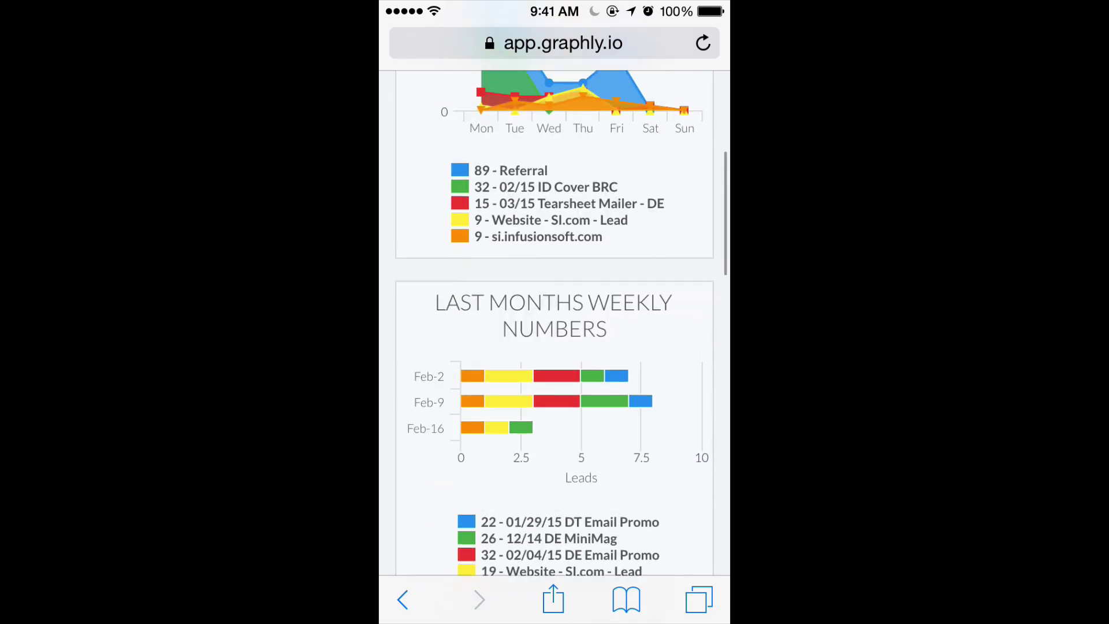
{"action": "scroll", "coordinate": [554, 323], "scroll_direction": "up", "scroll_amount": 4}
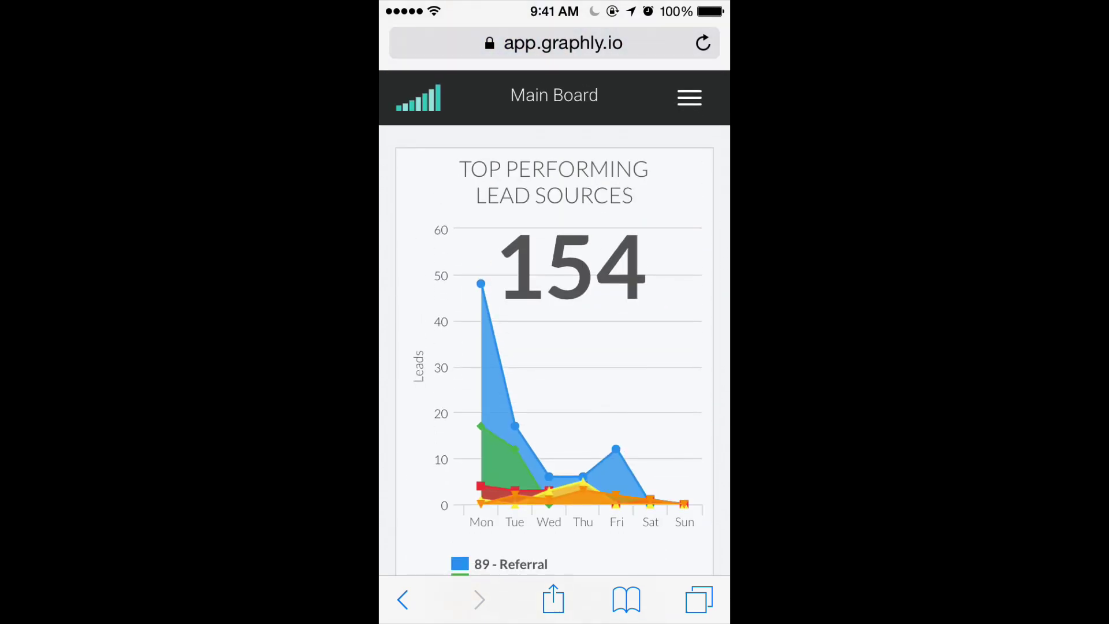
{"action": "key", "text": "super+shift+h"}
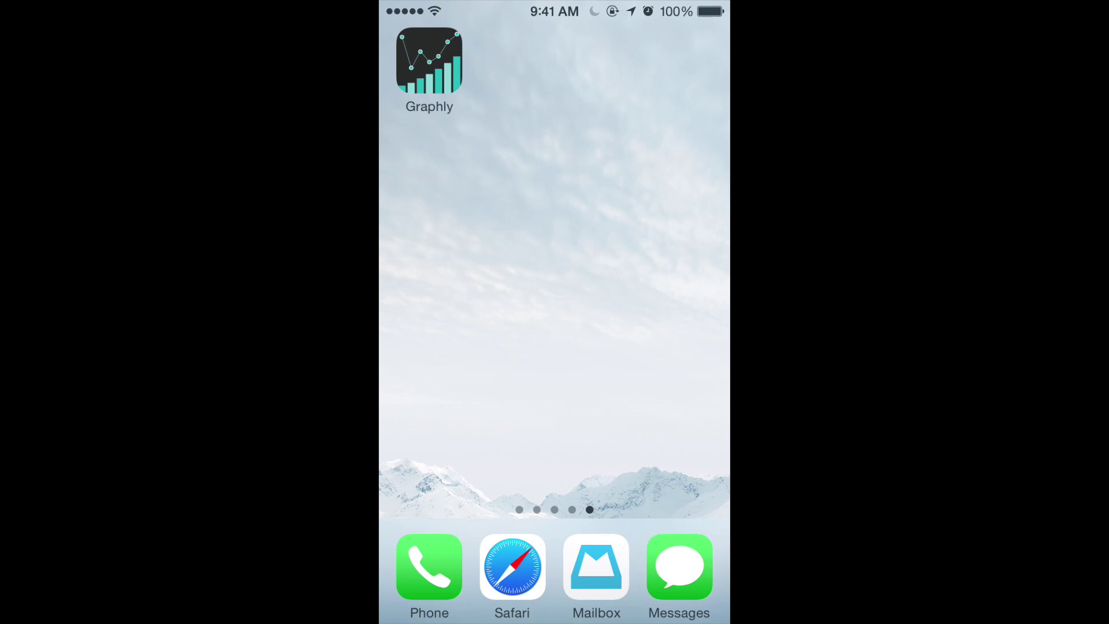
Launch Graphly and try the Dark, Infused, Grey and Khaki themes, settling on Infused
{"action": "left_click", "coordinate": [429, 61]}
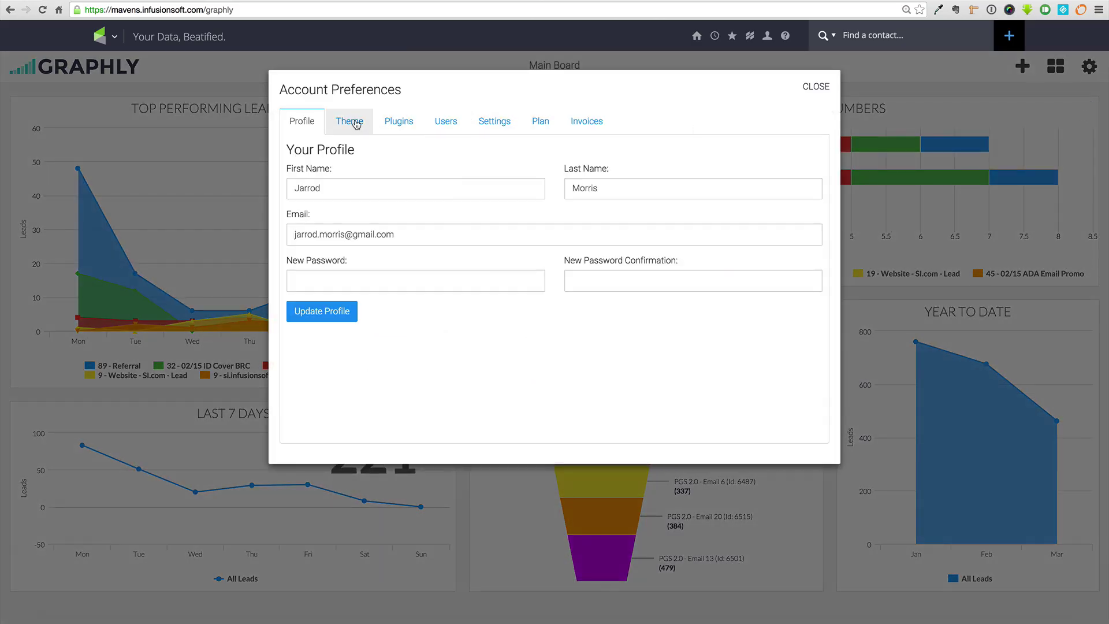
{"action": "left_click", "coordinate": [356, 124]}
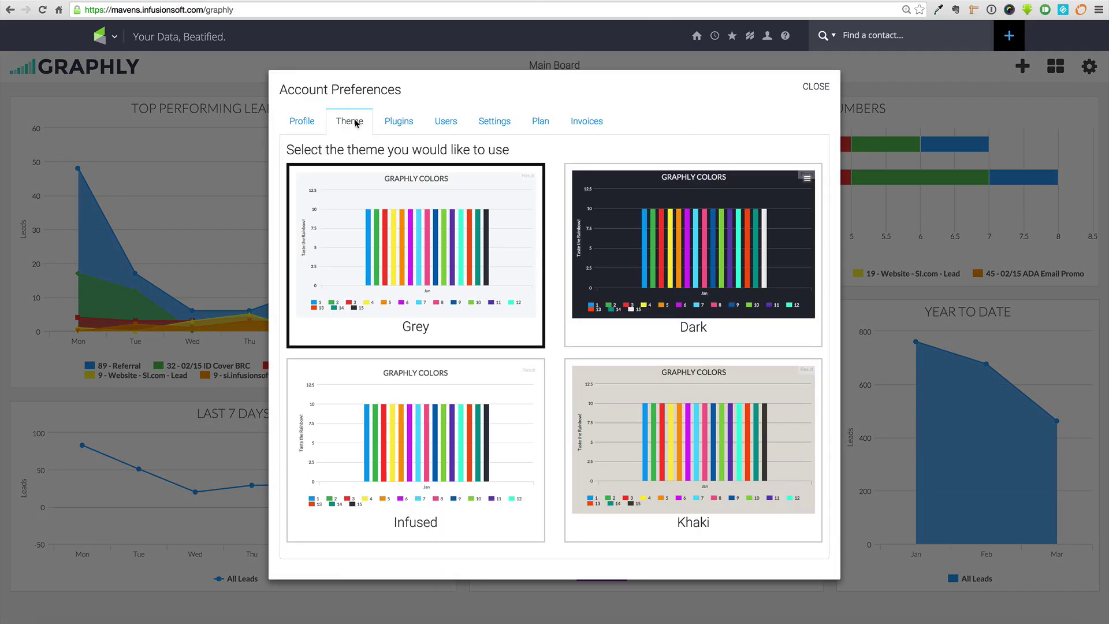
{"action": "left_click", "coordinate": [632, 222]}
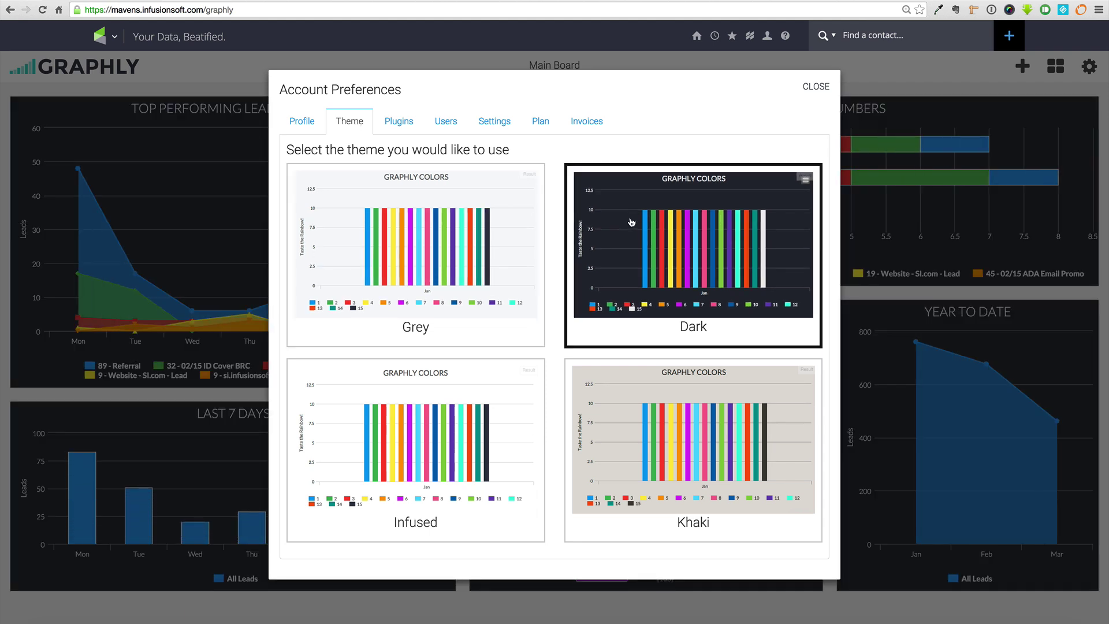
{"action": "left_click", "coordinate": [469, 411]}
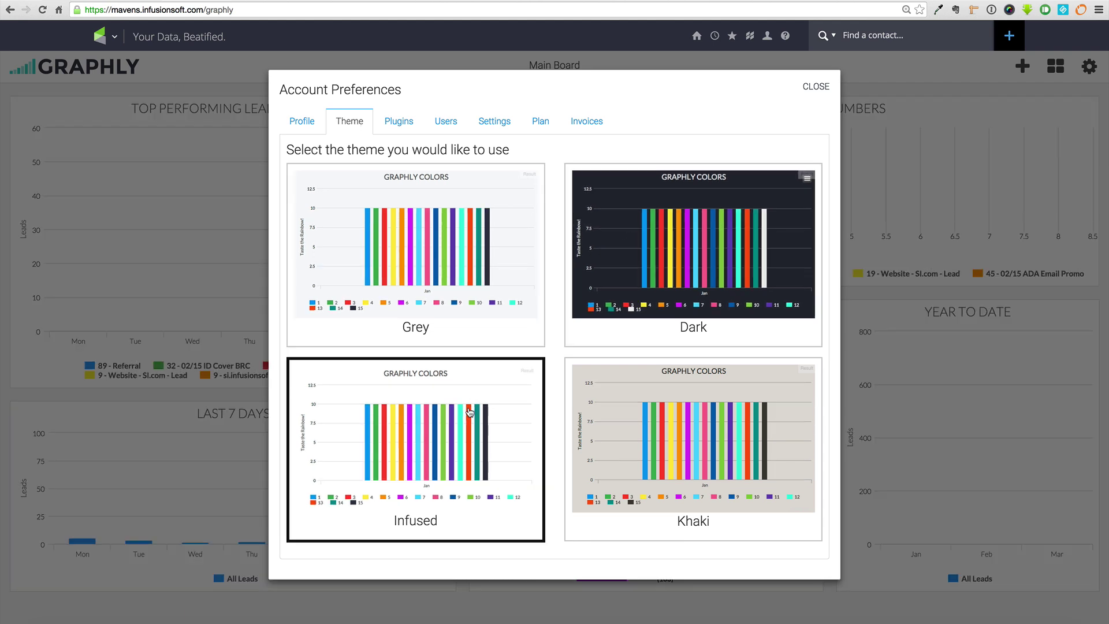
{"action": "left_click", "coordinate": [469, 301]}
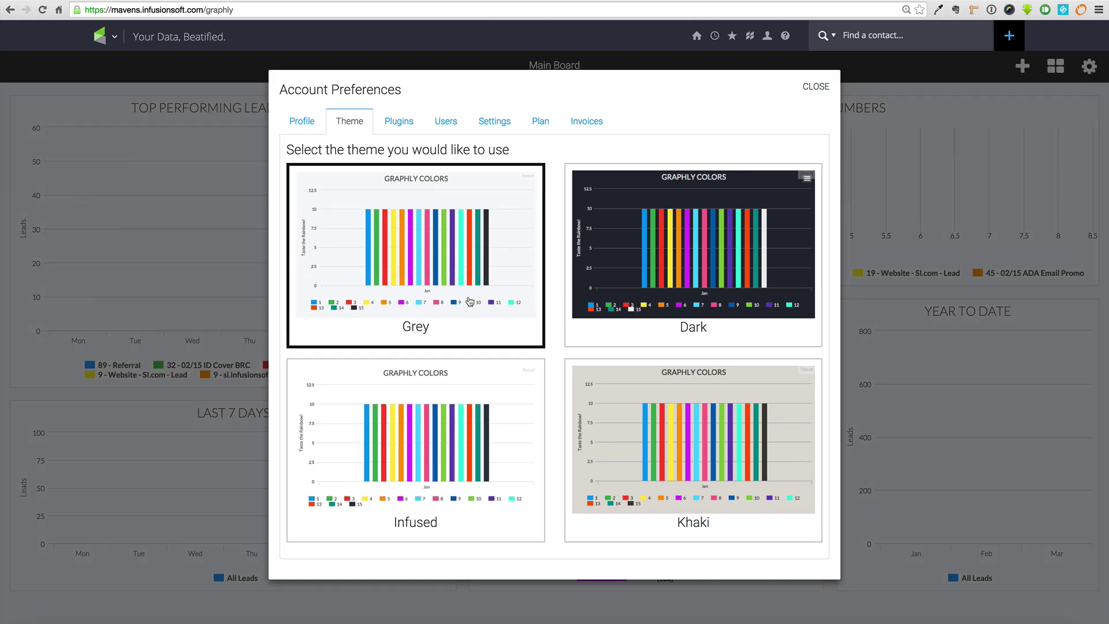
{"action": "left_click", "coordinate": [649, 420]}
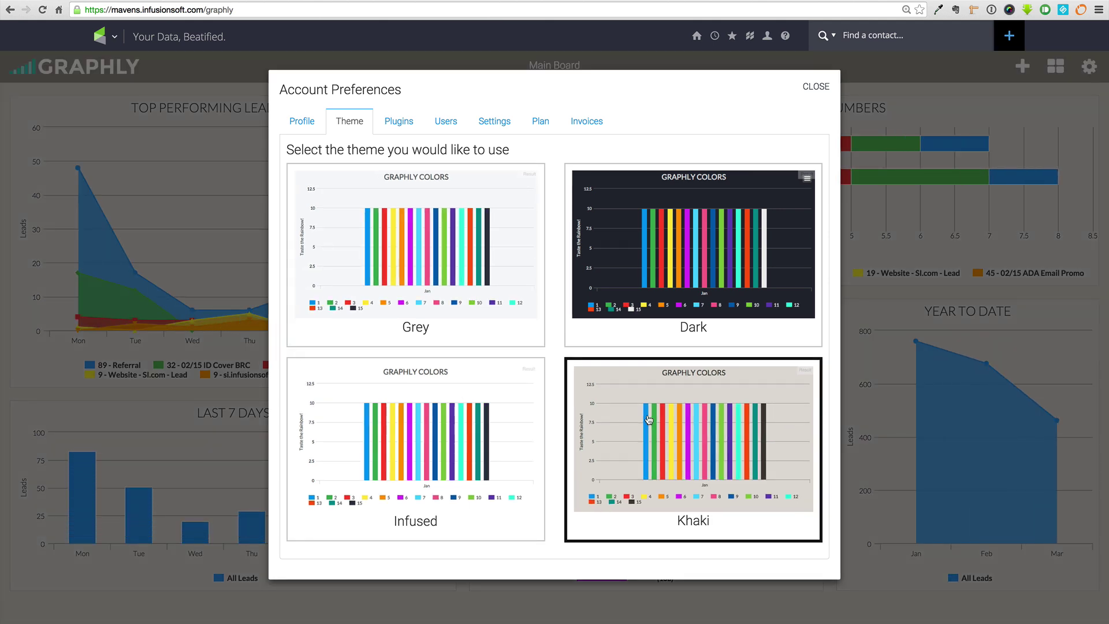
{"action": "left_click", "coordinate": [428, 402]}
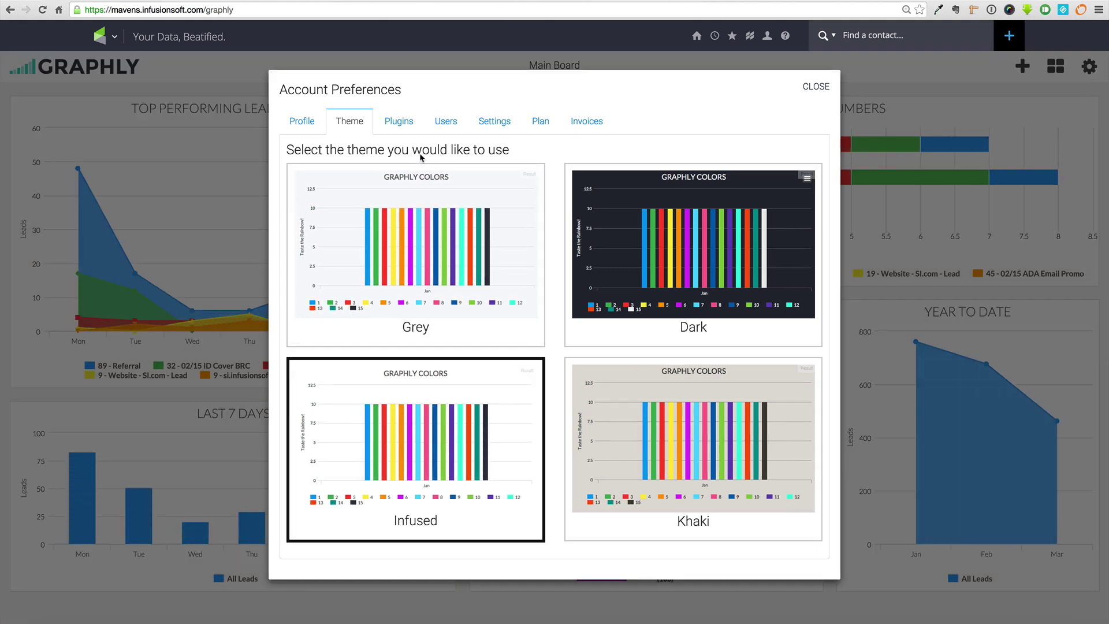
Review the Plugins, Users and Settings tabs, then close Account Preferences
{"action": "left_click", "coordinate": [399, 121]}
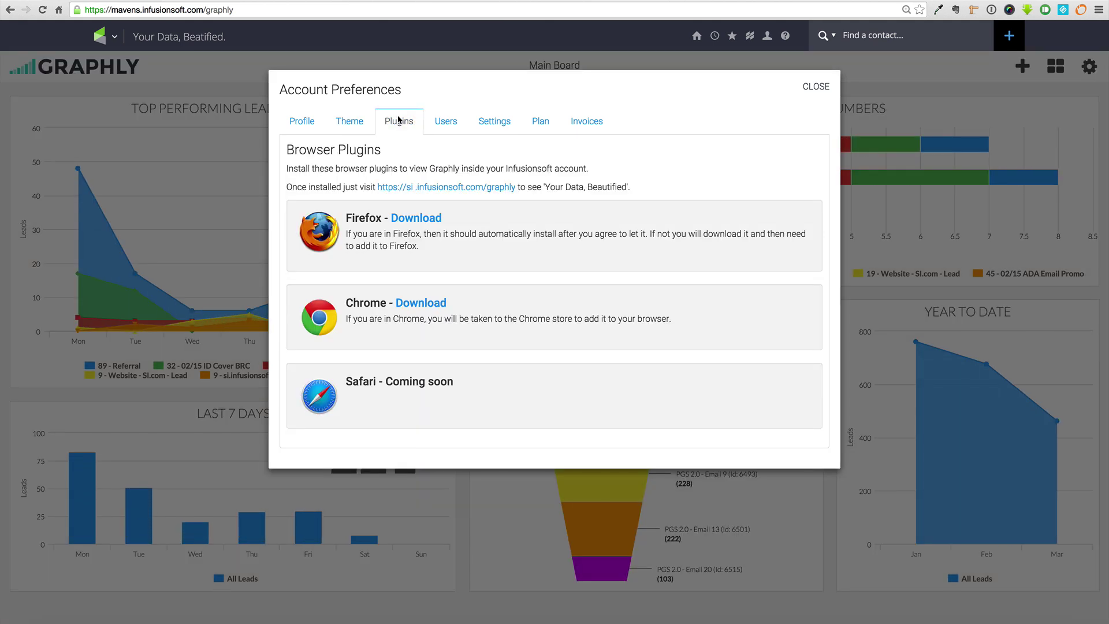
{"action": "left_click", "coordinate": [445, 126]}
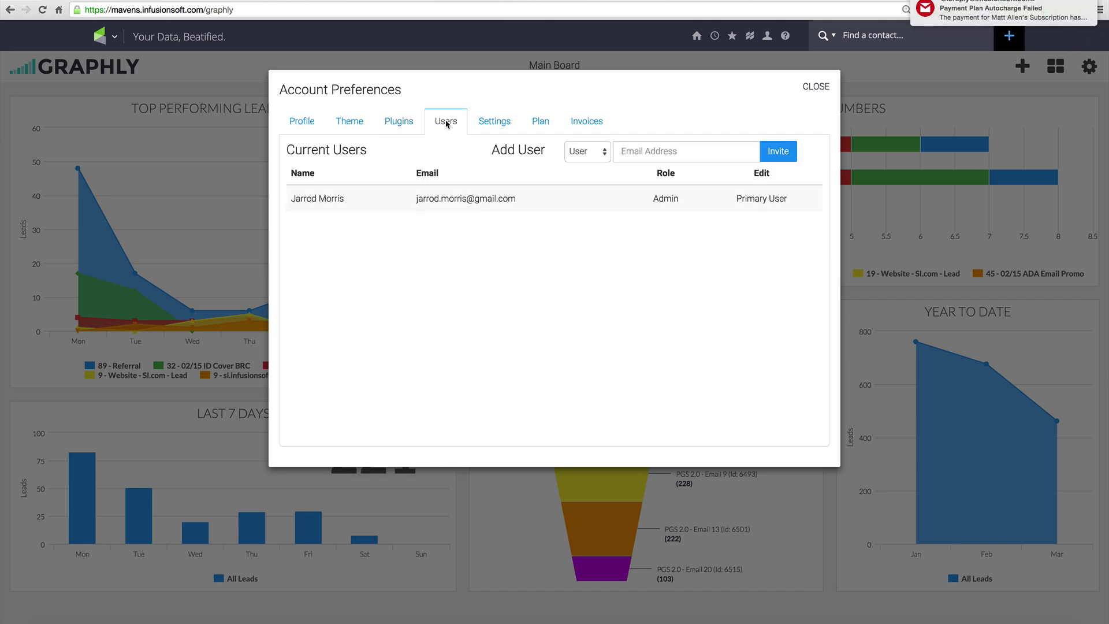
{"action": "left_click", "coordinate": [492, 123]}
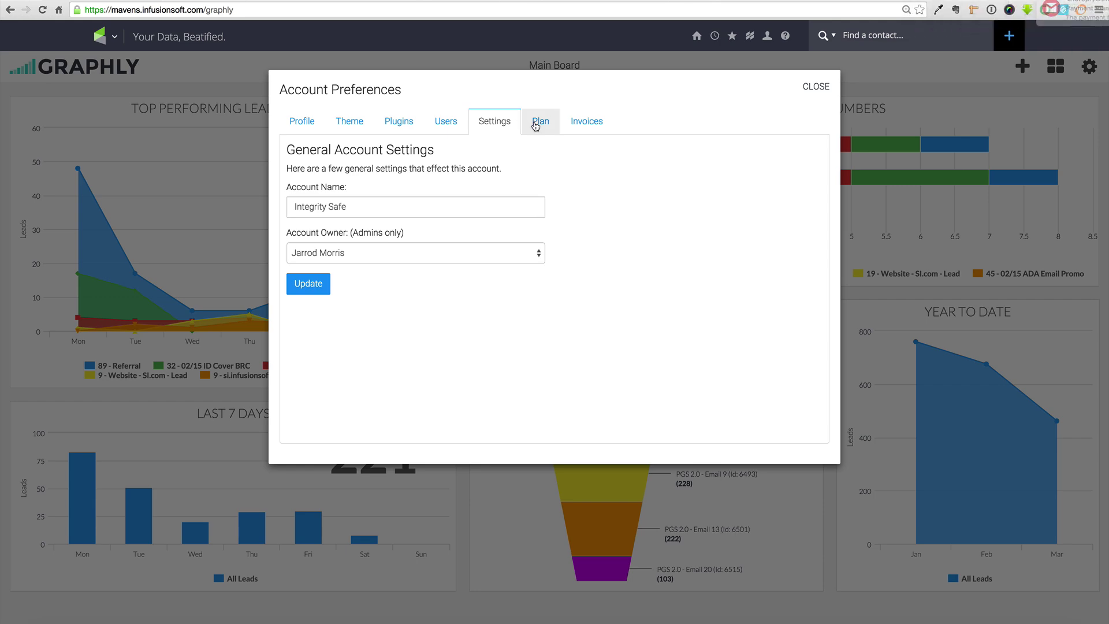
{"action": "left_click", "coordinate": [809, 87]}
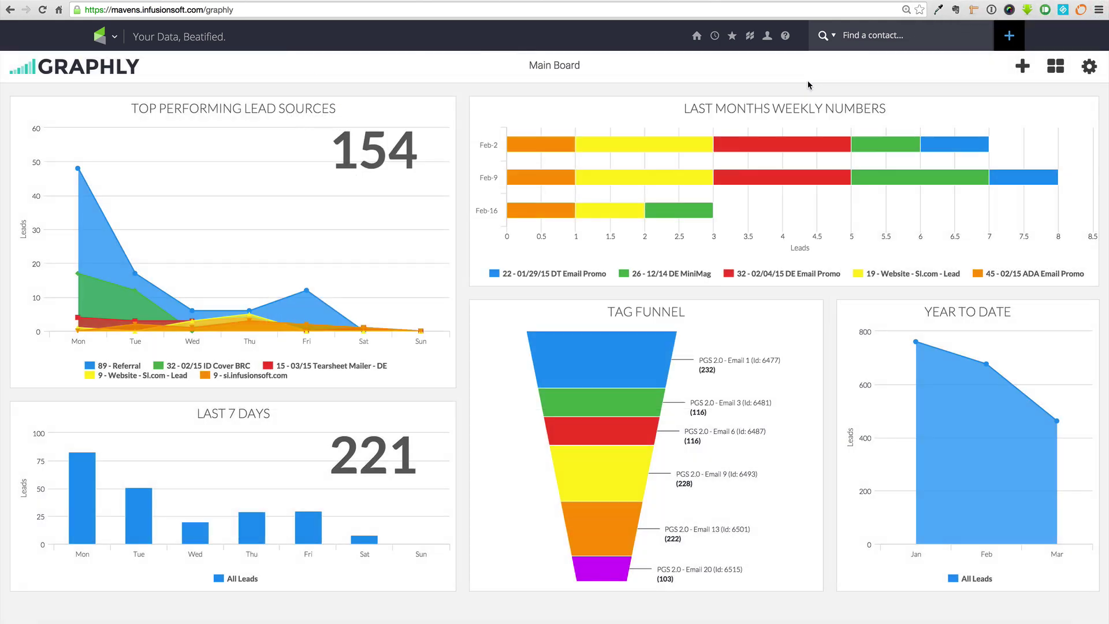
{"action": "left_click", "coordinate": [1022, 67]}
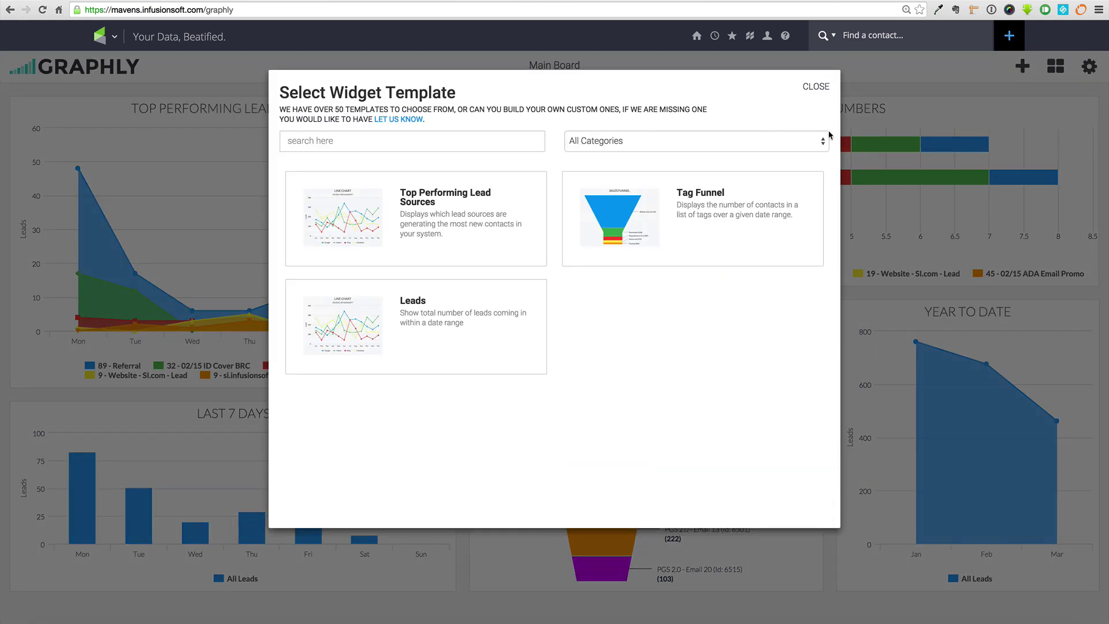
{"action": "left_click", "coordinate": [816, 87]}
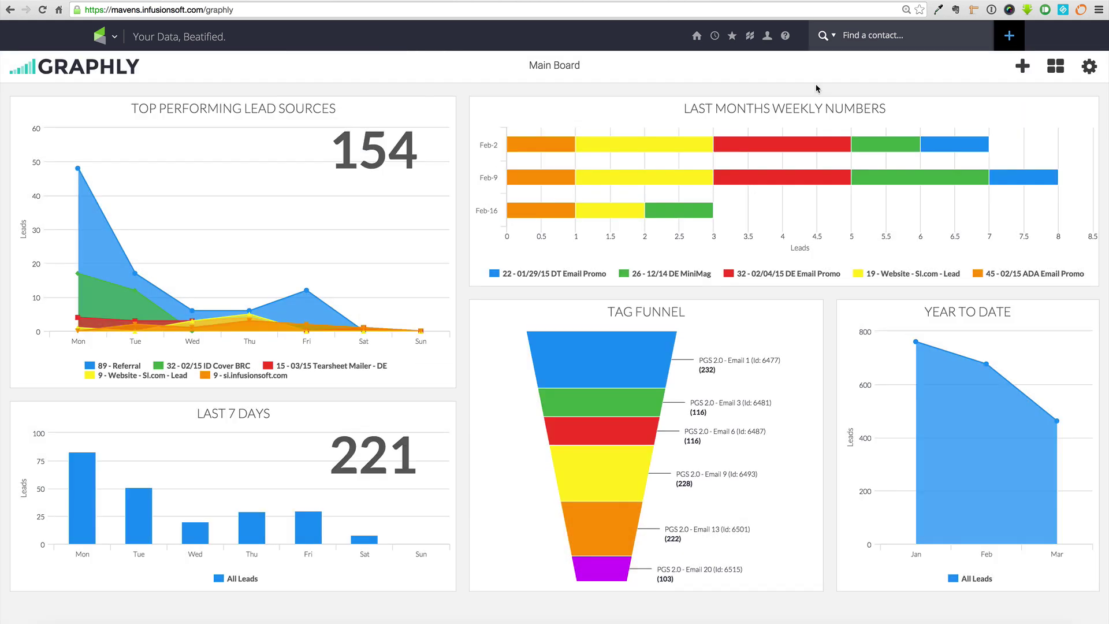